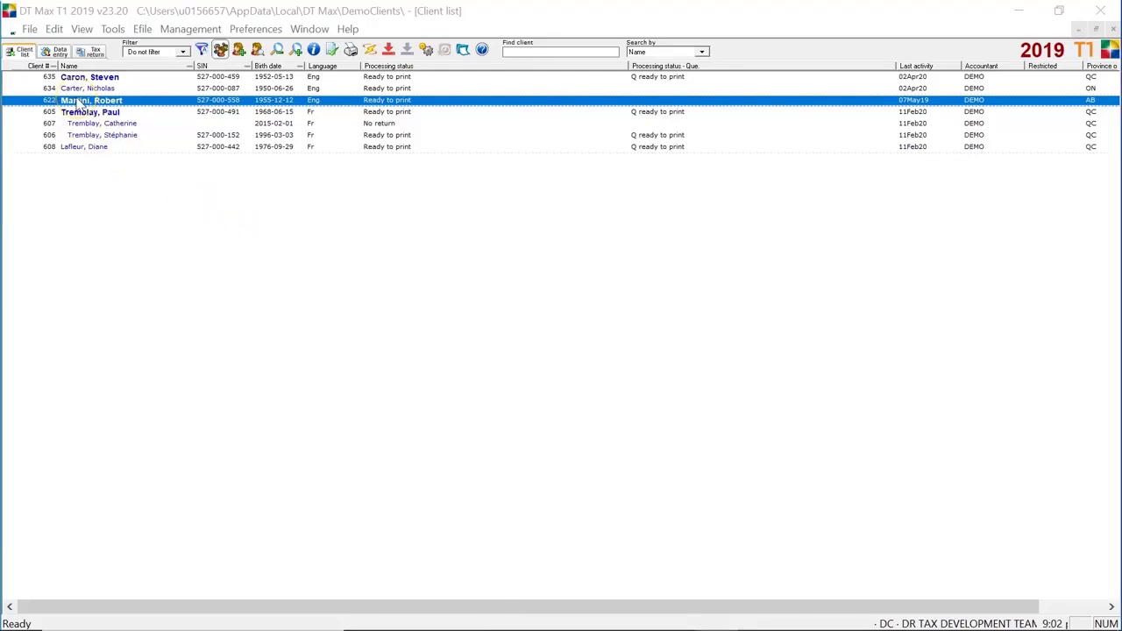
Open the client's tax return and bring up the Save/email PDF forms printing window
left_click(94, 54)
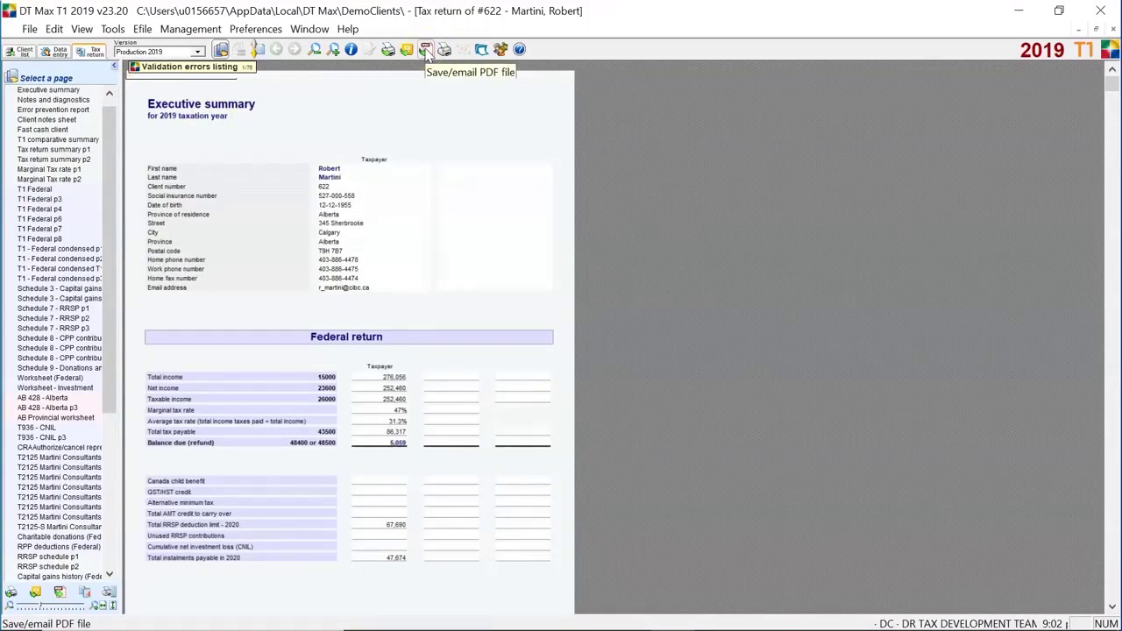
left_click(425, 51)
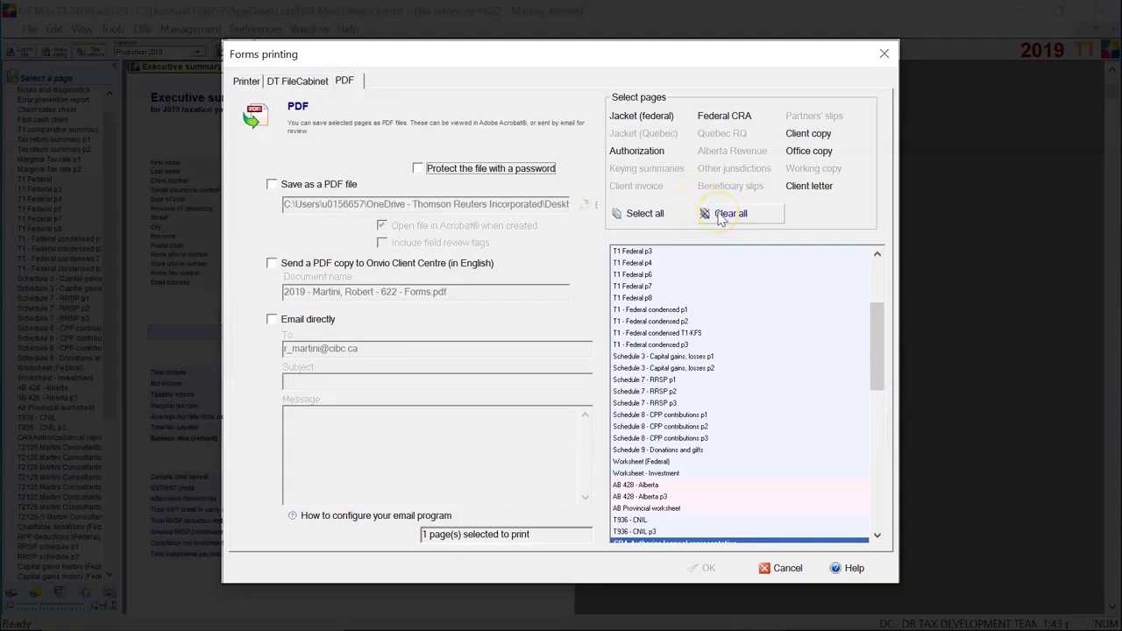
Clear all pages, select only the CRA Authorization pages, and enable password protection
left_click(720, 216)
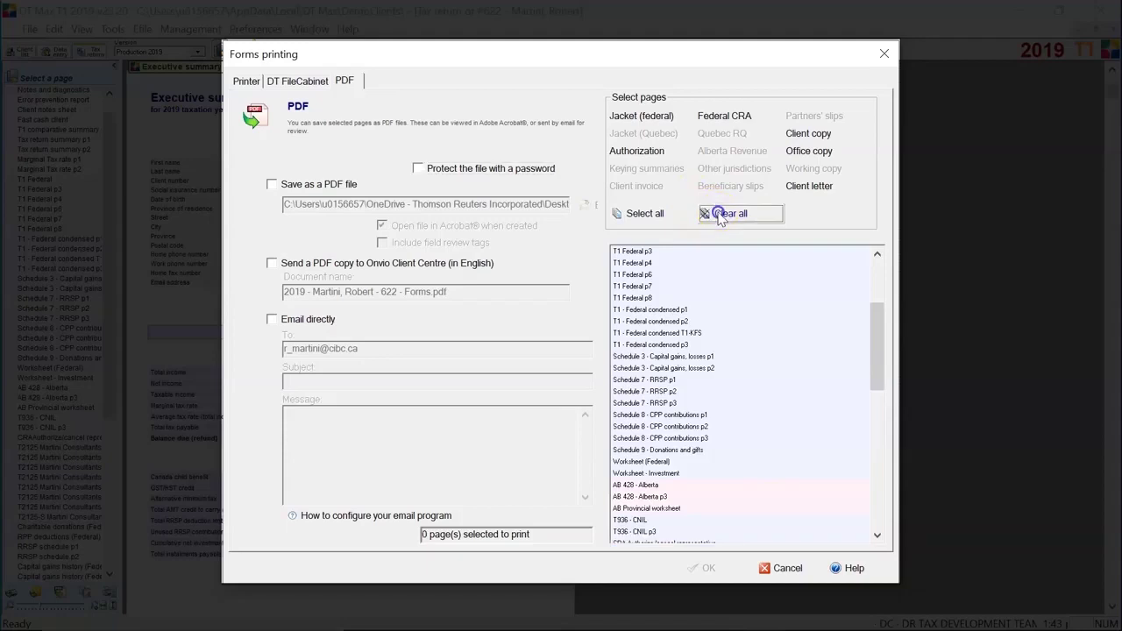
left_click(648, 156)
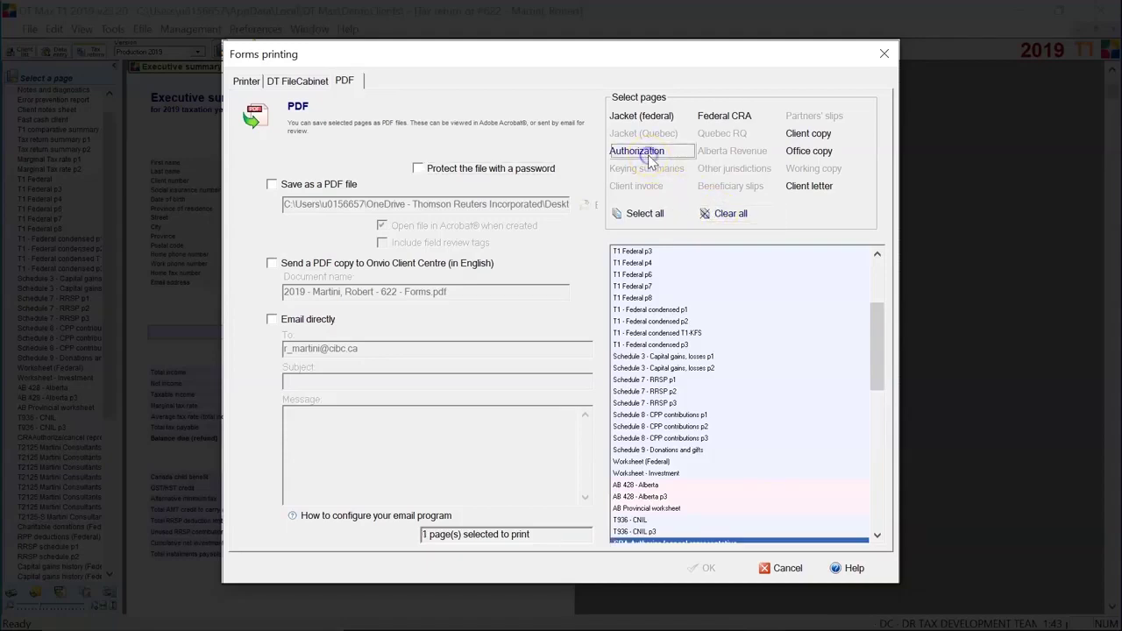
left_click(486, 170)
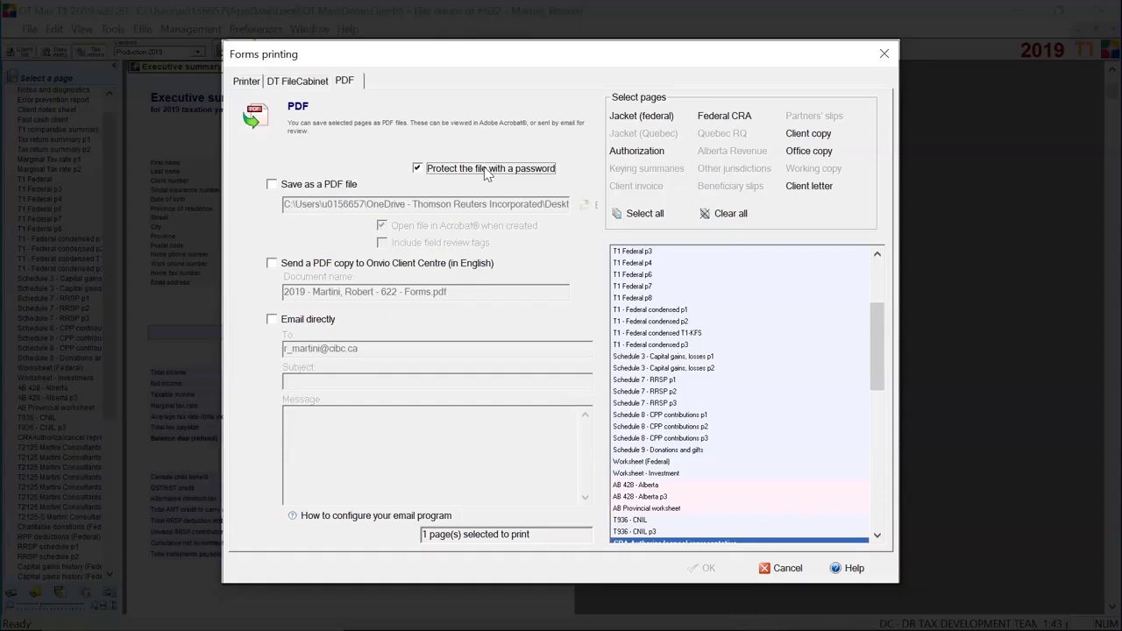
Drop password protection and send the Authorization pages as a PDF copy to Onvio Client Centre
left_click(487, 168)
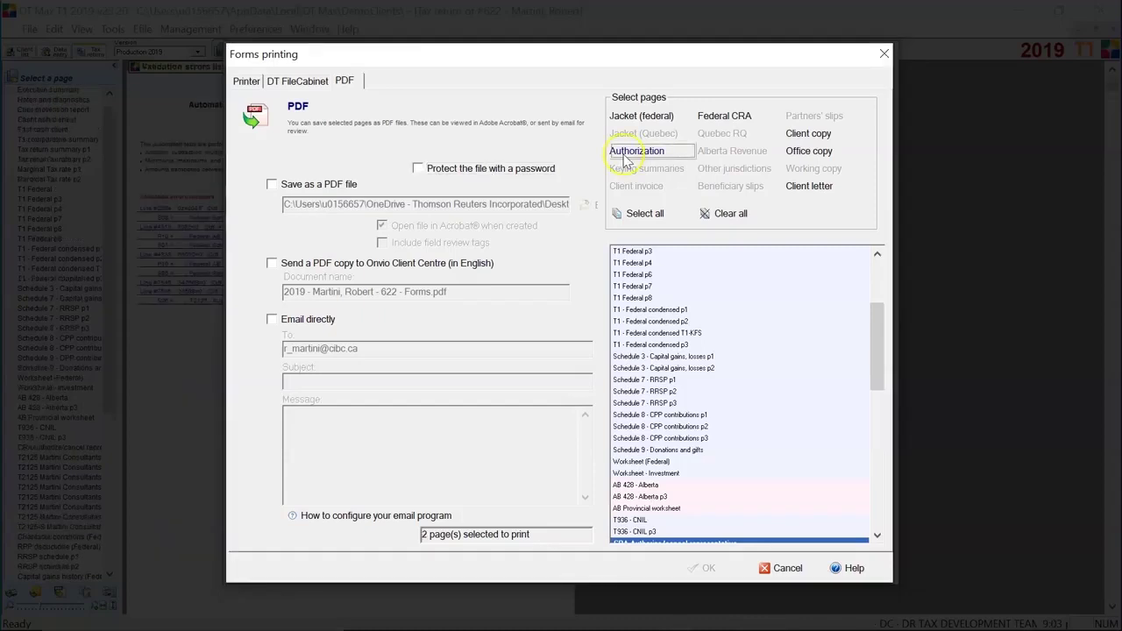
left_click(633, 151)
left_click(272, 263)
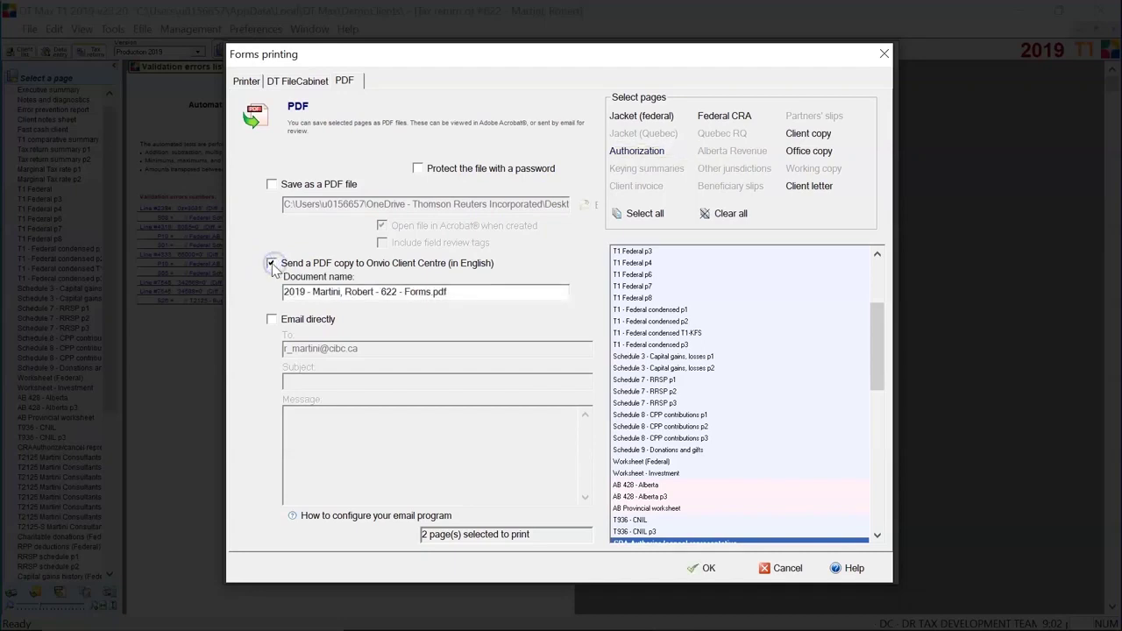
left_click(708, 570)
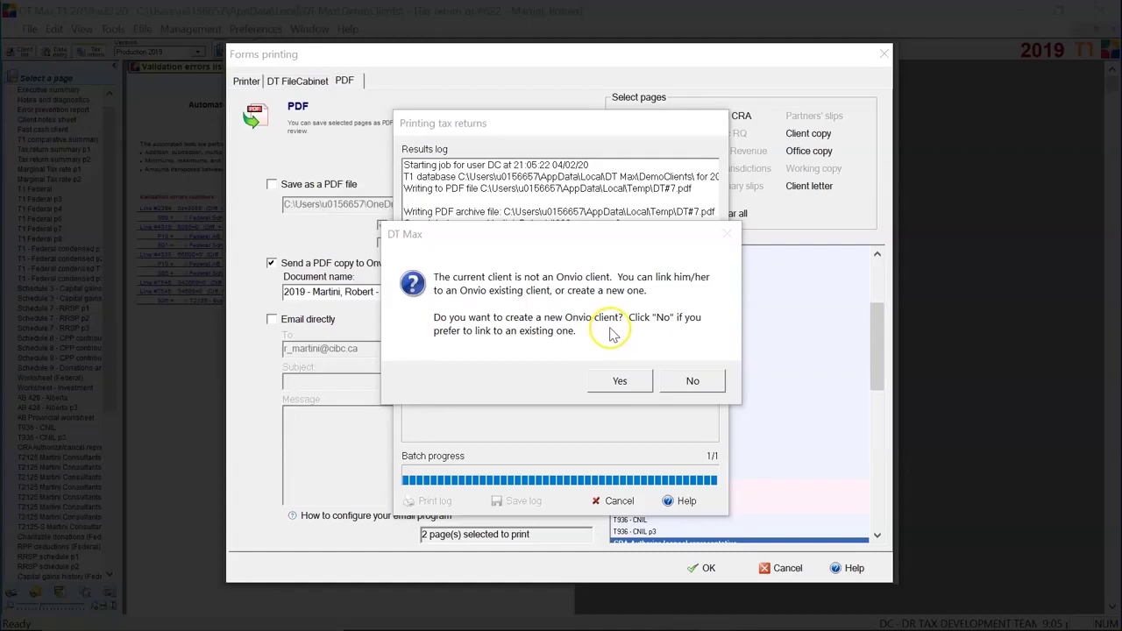
Create the new Onvio client with its client ID, keeping Client Centre access enabled
left_click(620, 384)
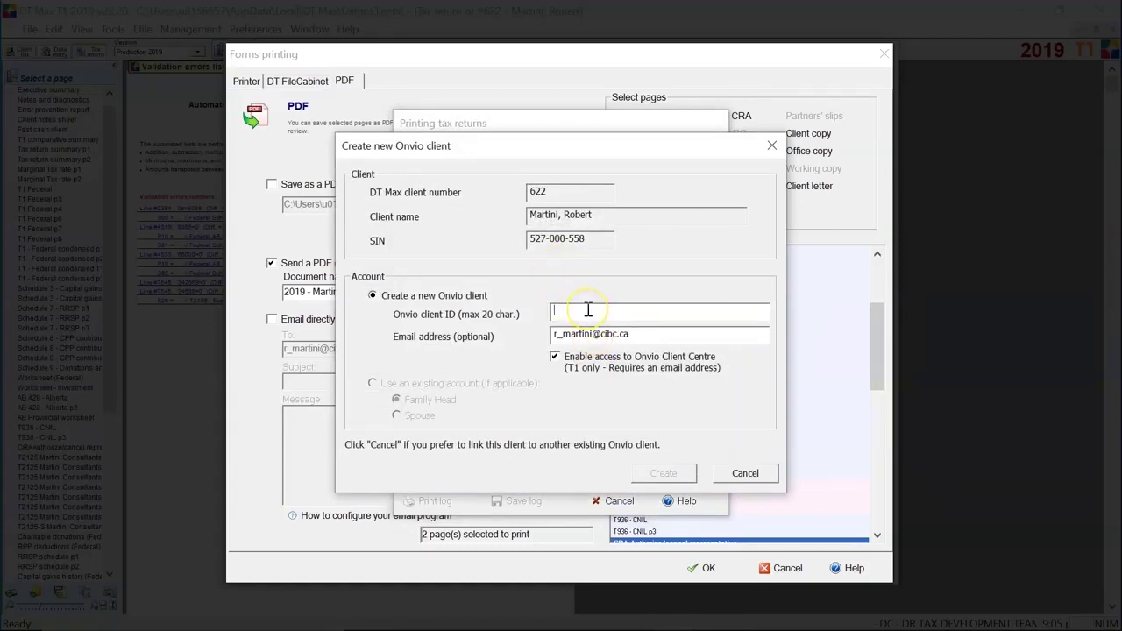
type("R Marti")
type("ni")
left_click(664, 474)
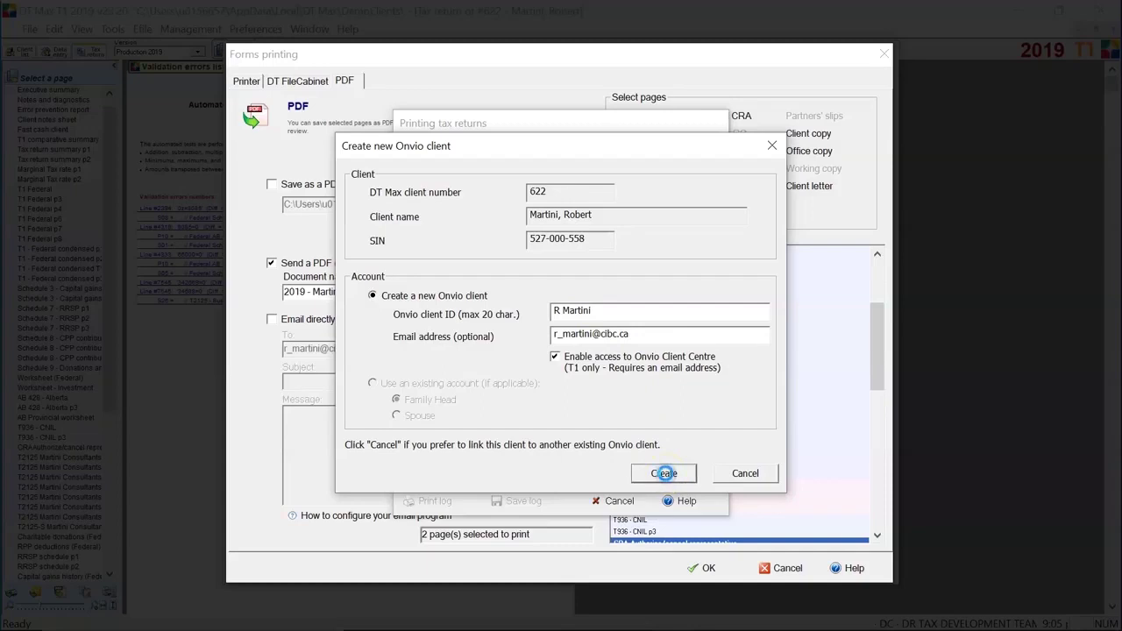
left_click(630, 369)
key("Return")
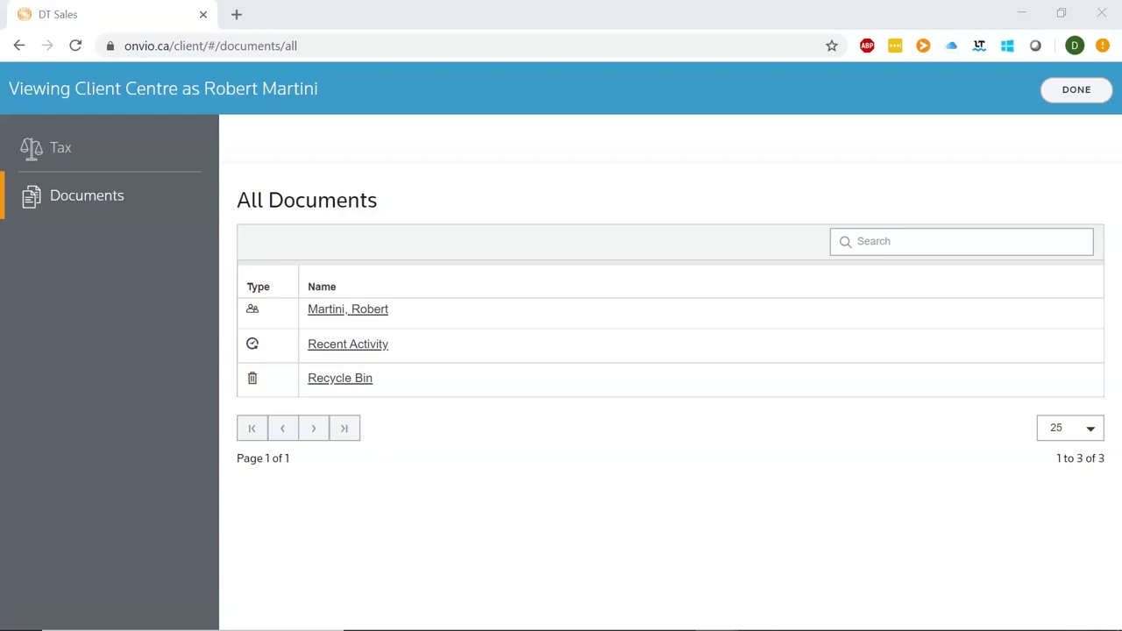
Browse the client's Tax Return > Client Documents folders and preview the 2019 Forms PDF
left_click(348, 309)
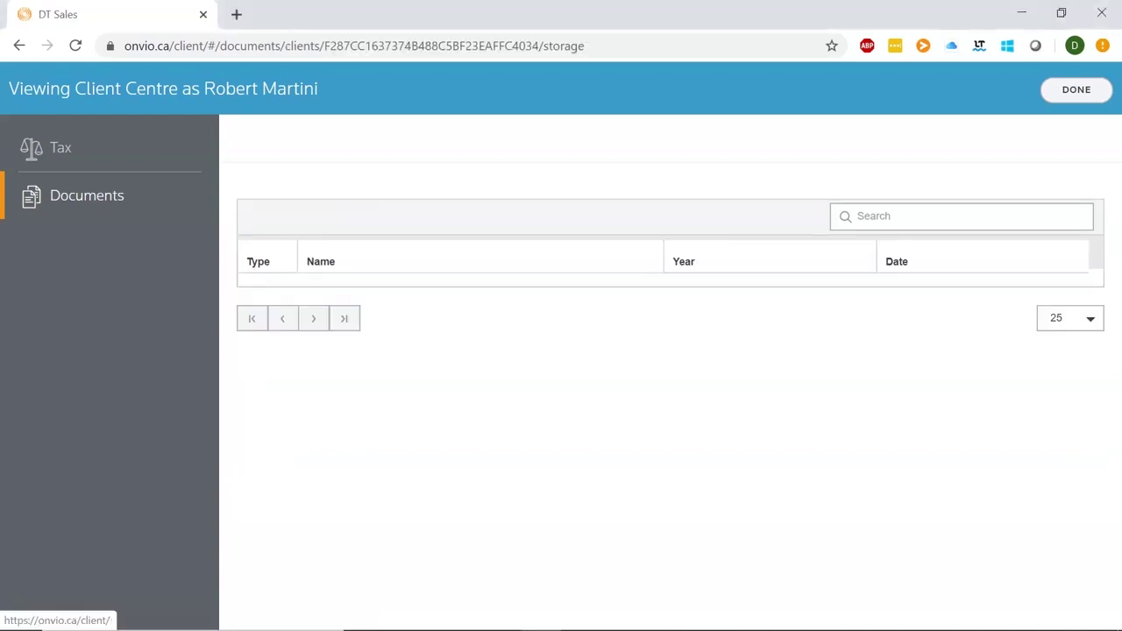
left_click(336, 300)
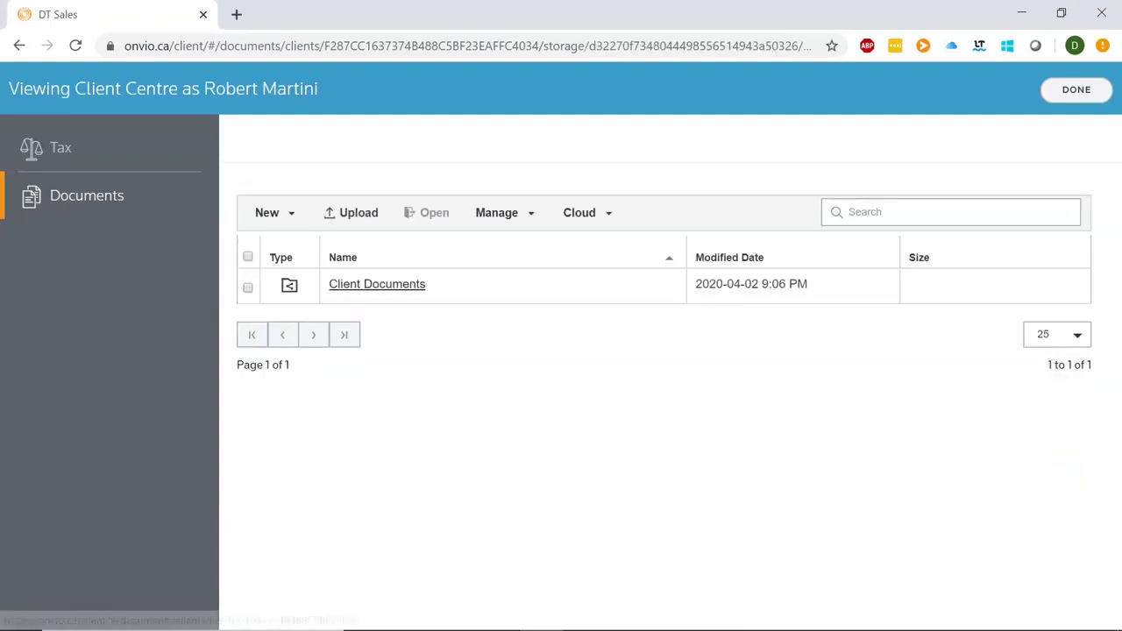
left_click(377, 302)
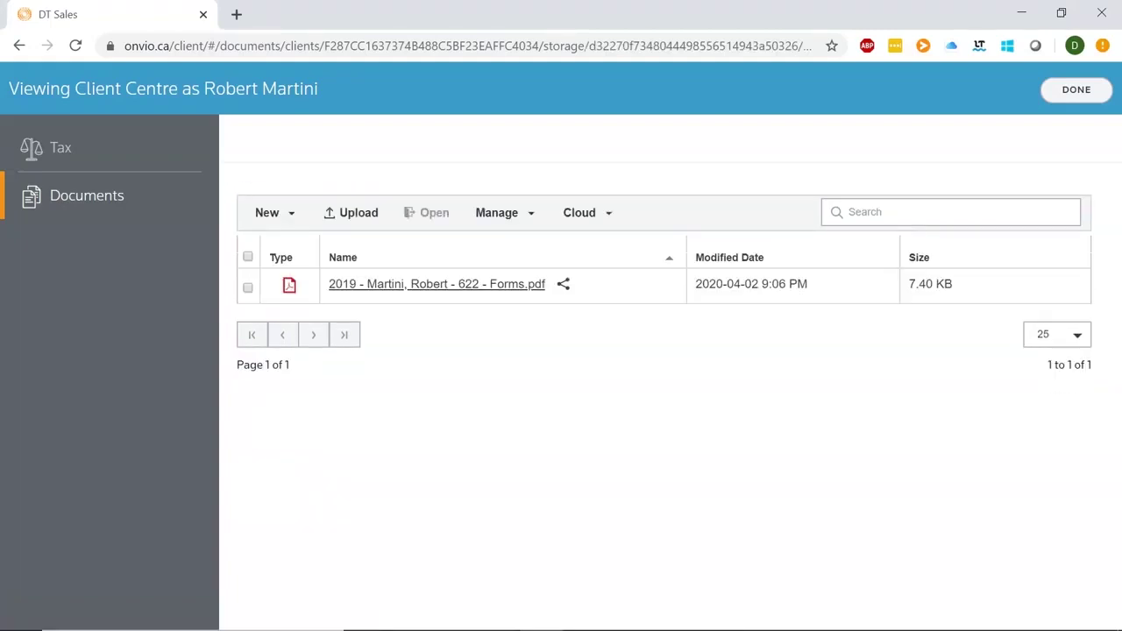
left_click(350, 302)
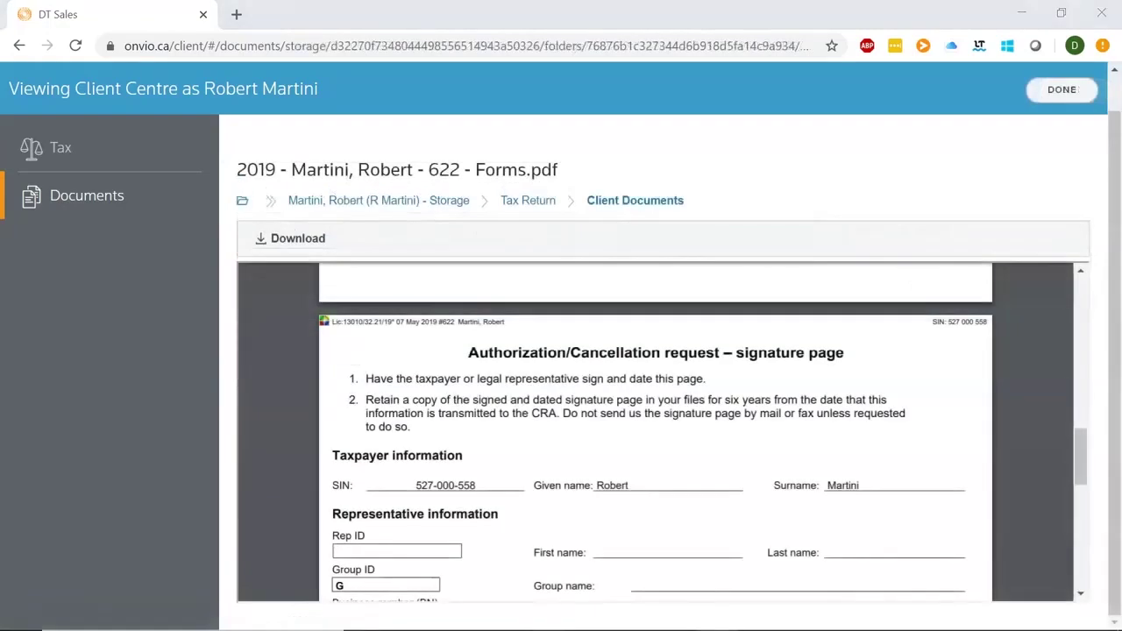